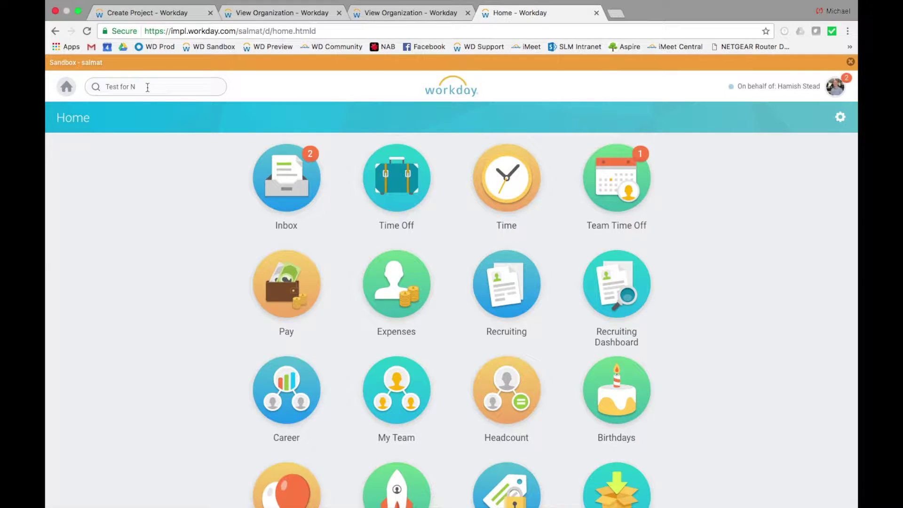
Search for "Test for Ns" and open the project Test for NS3.
left_click(144, 87)
type("s")
key("Return")
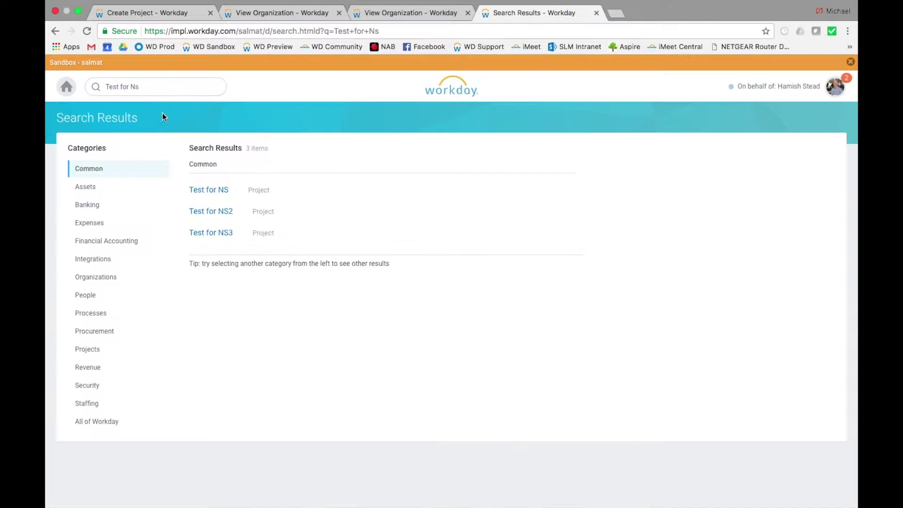
left_click(211, 233)
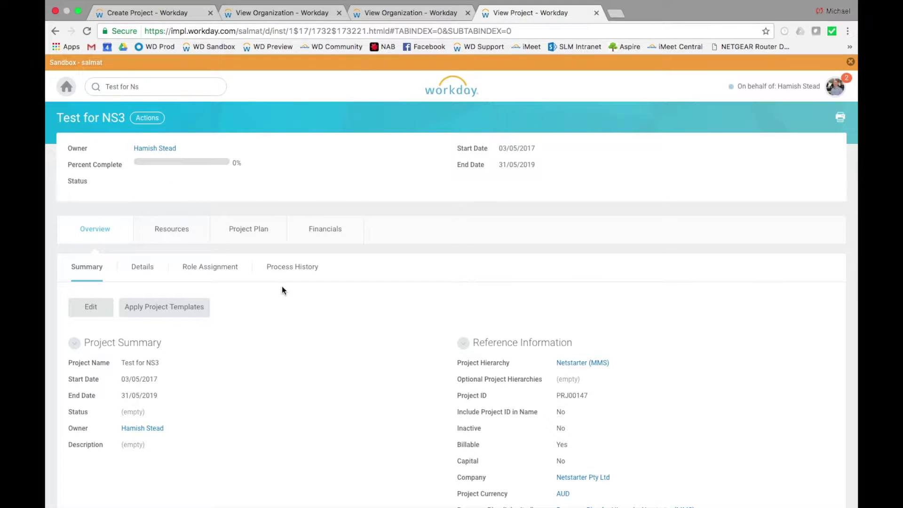
Start creating a related customer contract from the project's customer, Accolade Wines.
scroll(505, 389, "down", 5)
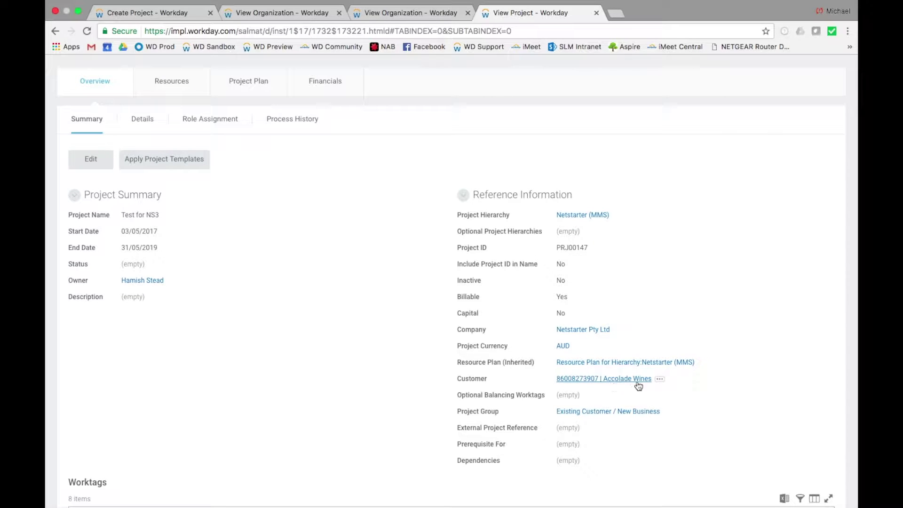
mouse_move(629, 380)
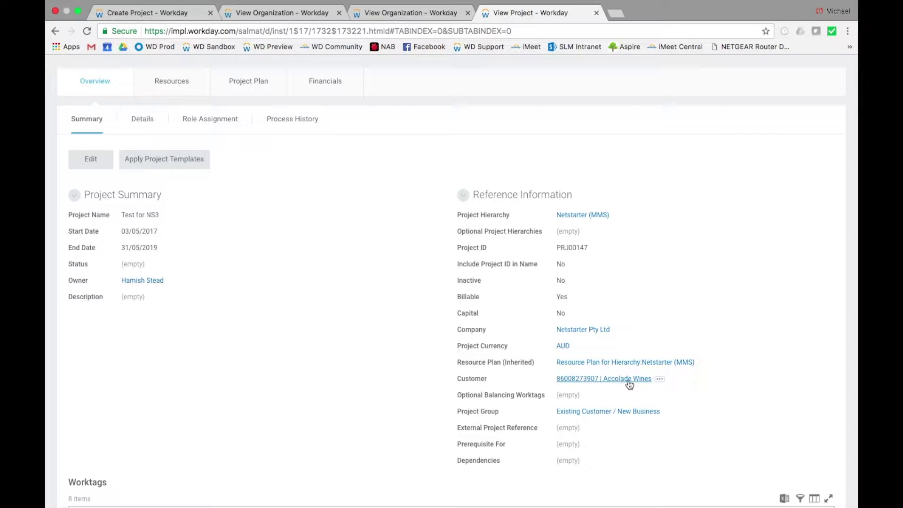
left_click(660, 380)
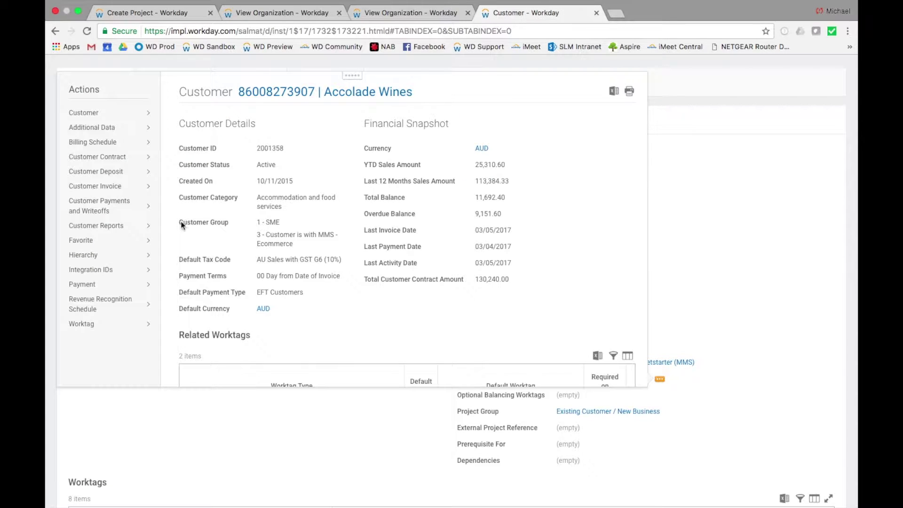
mouse_move(125, 176)
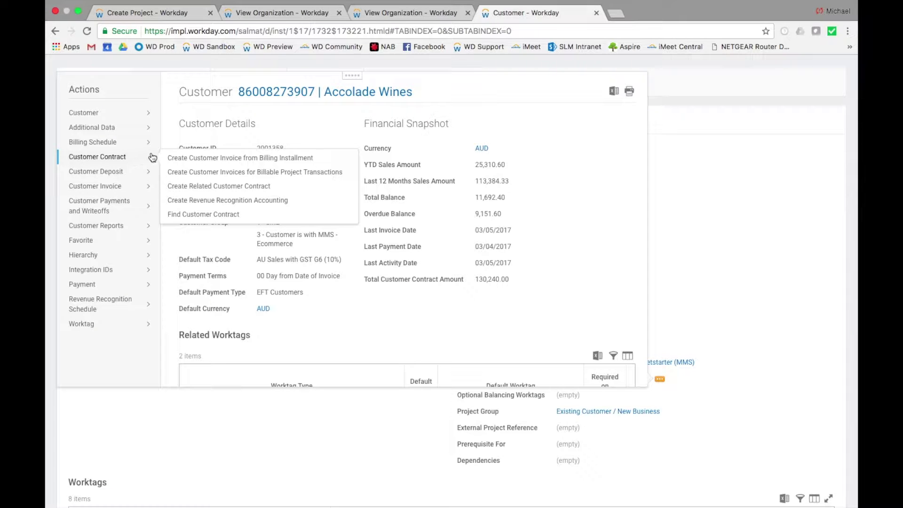
left_click(204, 186)
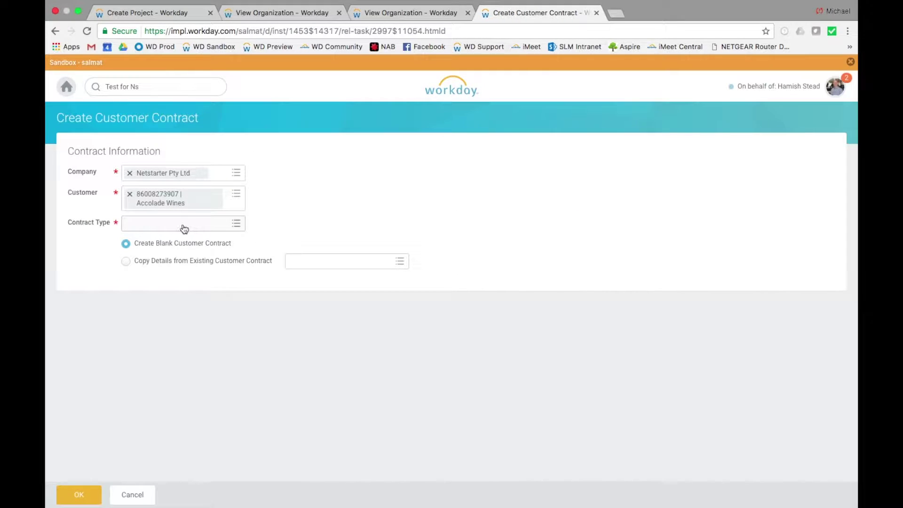
Set the contract type to Salmat Contract and proceed with a blank customer contract.
left_click(236, 227)
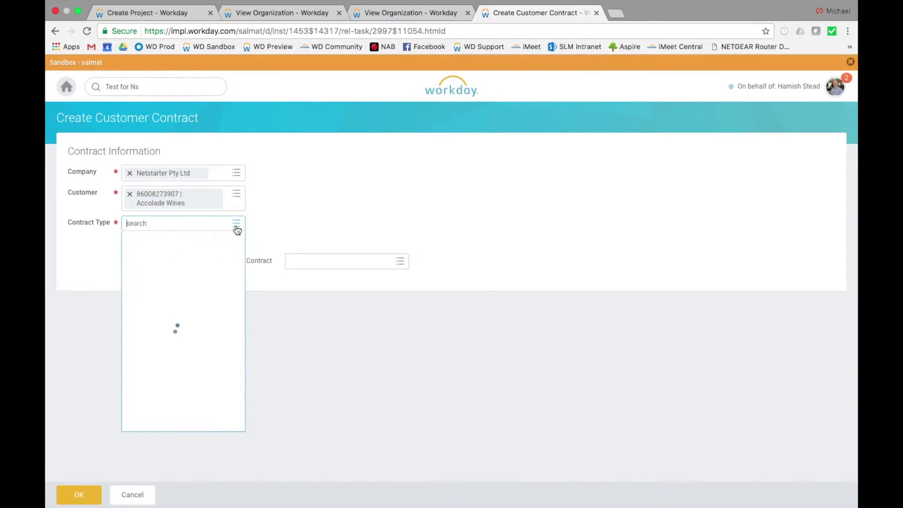
left_click(175, 247)
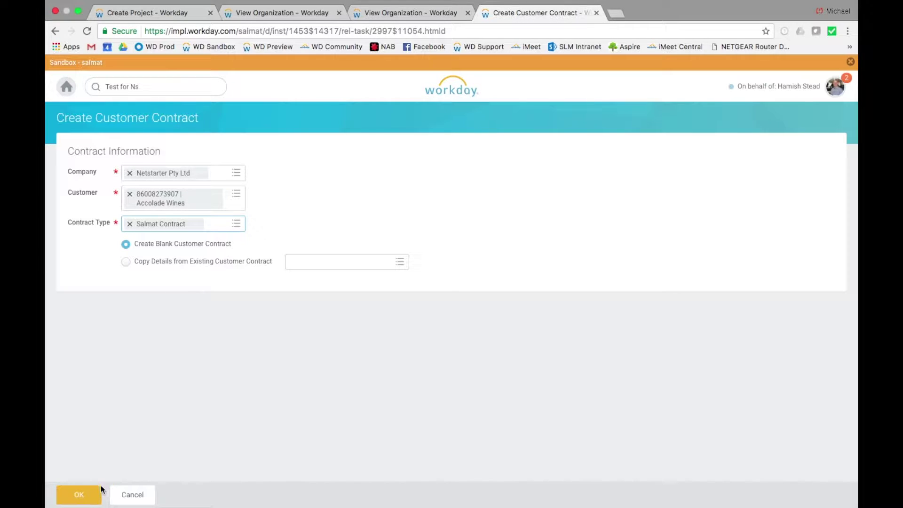
left_click(74, 495)
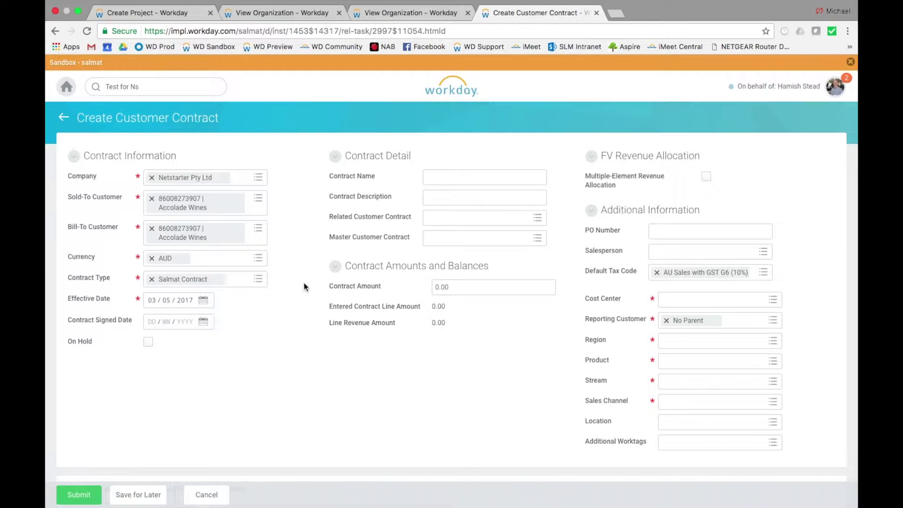
Name the contract "Test for NS Contract".
left_click(457, 180)
type("Test for NS")
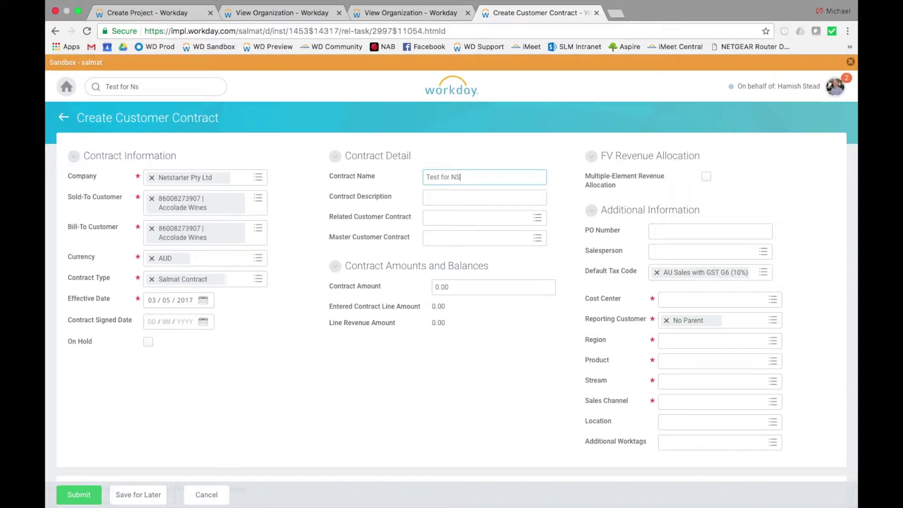
type(" Contract")
Set the contract's cost center to 70999 Operations Revenue & Billable Expenses and its region to New South Wales.
left_click(690, 298)
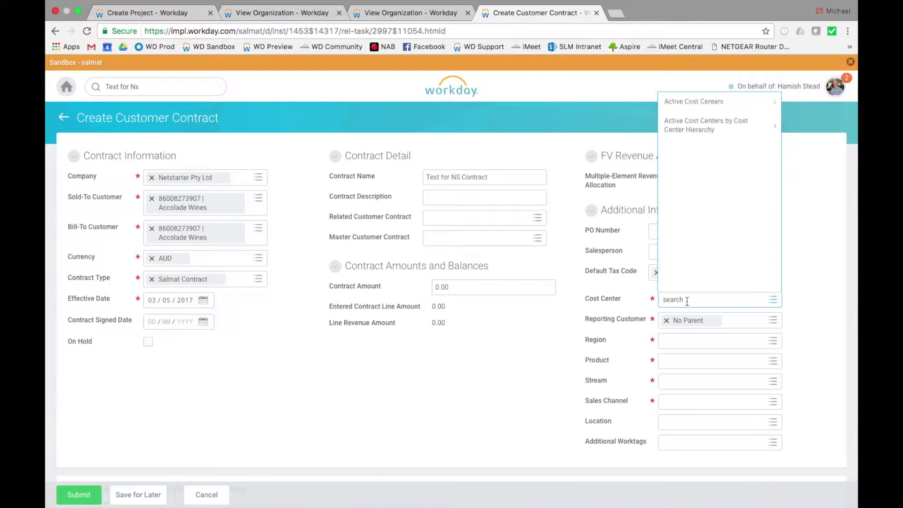
type("reve")
key("Tab")
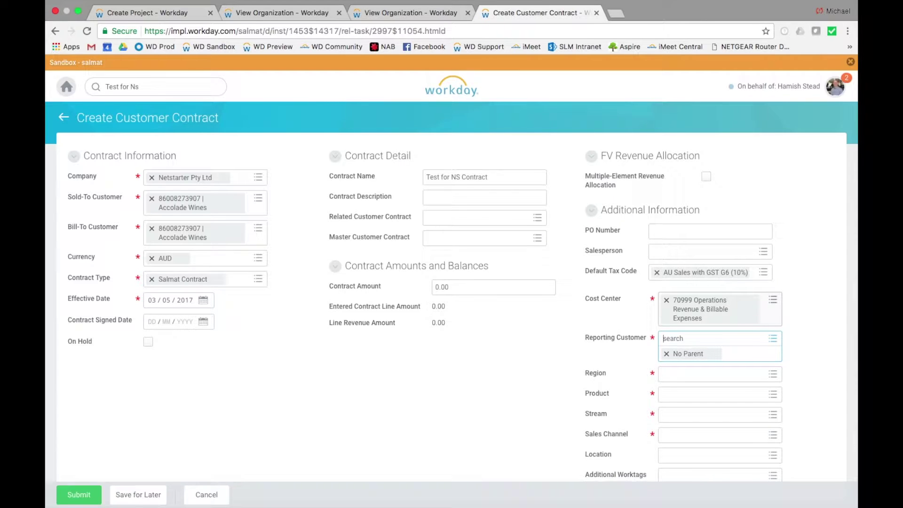
key("Tab")
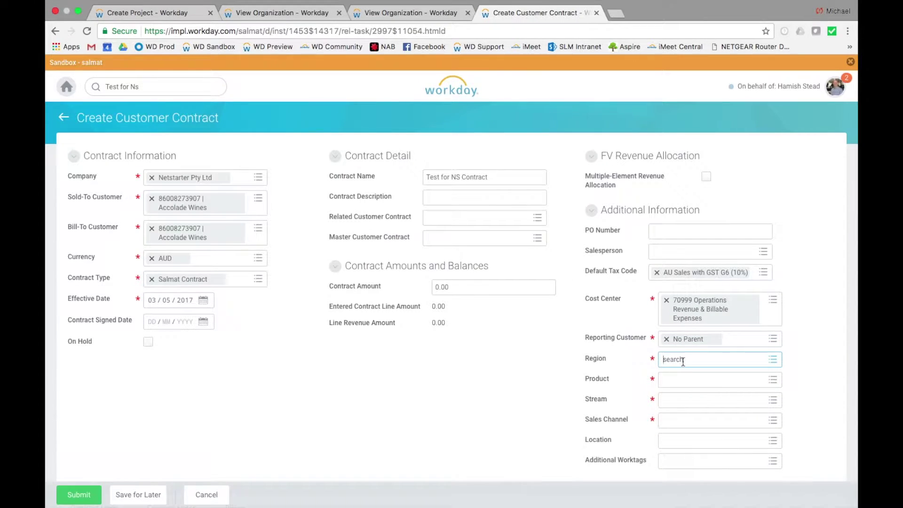
type("nsw")
key("Tab")
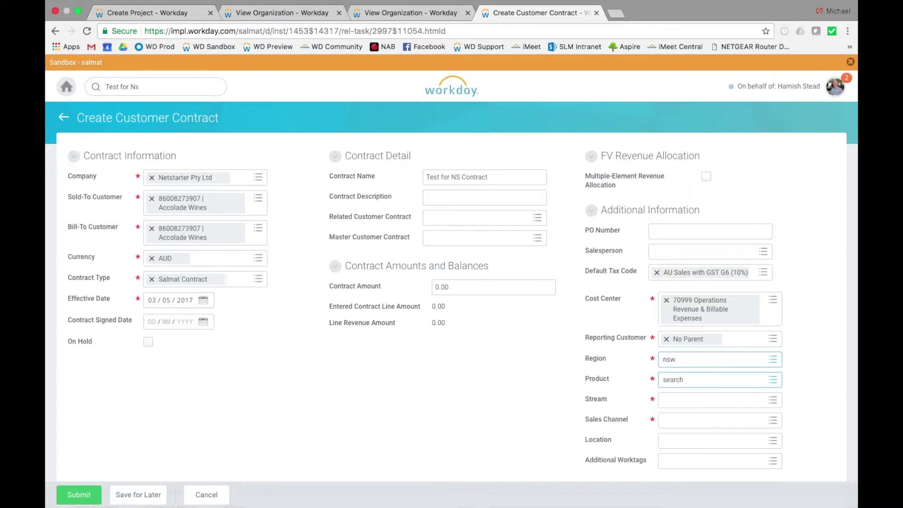
Set the contract's product to E-Commerce Magento and its sales channel to Direct.
type("mage")
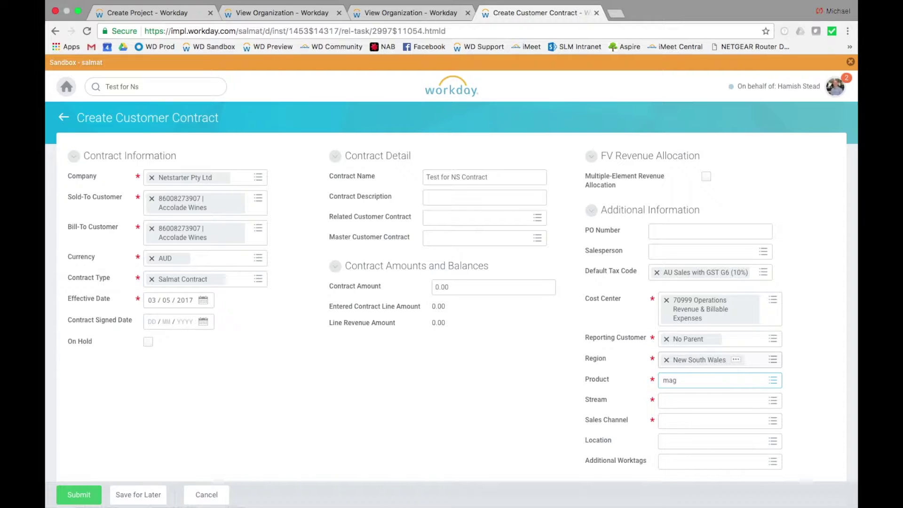
key("Tab")
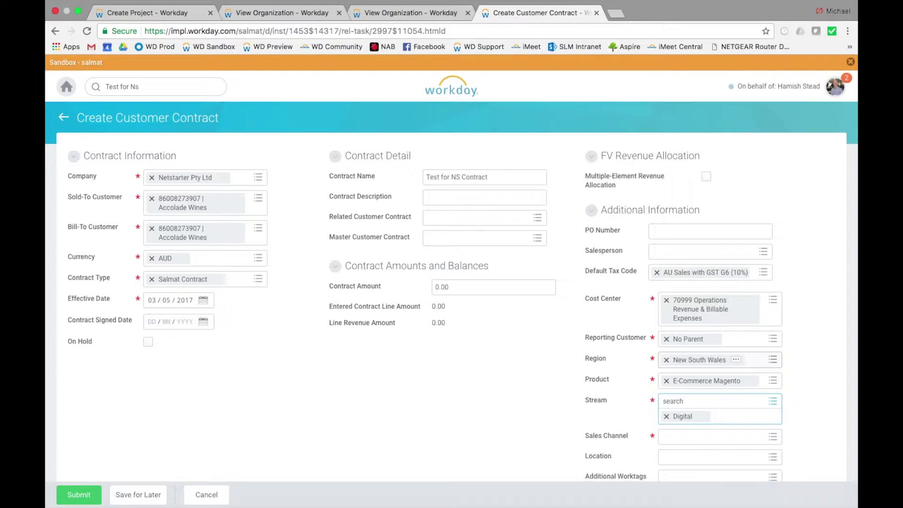
key("Tab")
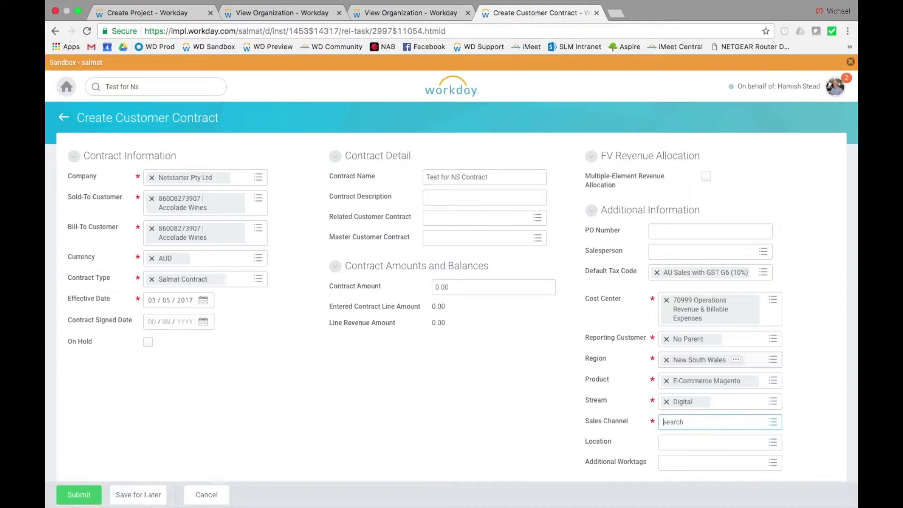
type("dir")
key("Tab")
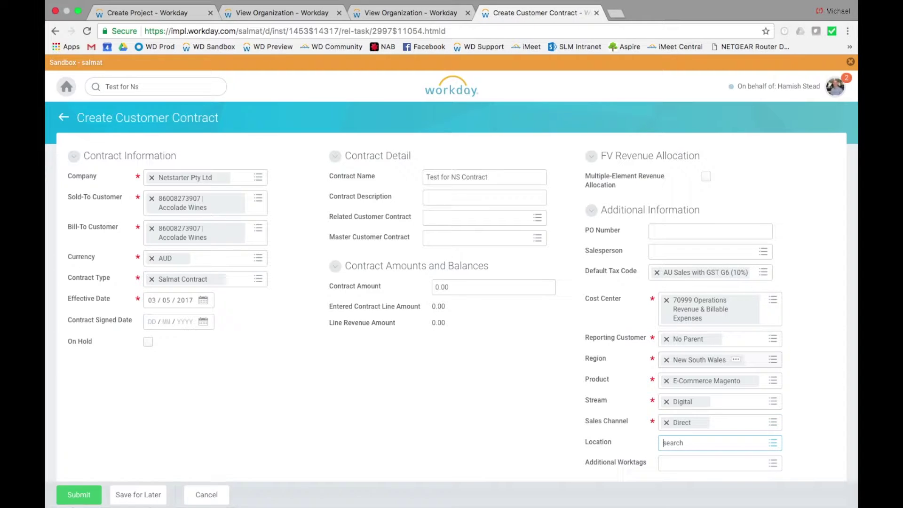
Add a contract line with Retainers as its sales item.
scroll(668, 362, "down", 3)
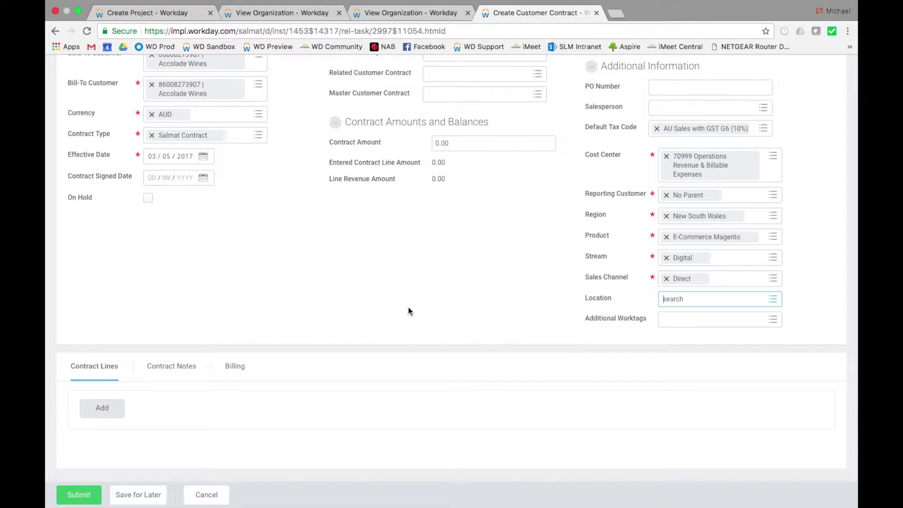
scroll(407, 315, "up", 2)
scroll(406, 314, "up", 1)
scroll(405, 314, "down", 3)
left_click(103, 408)
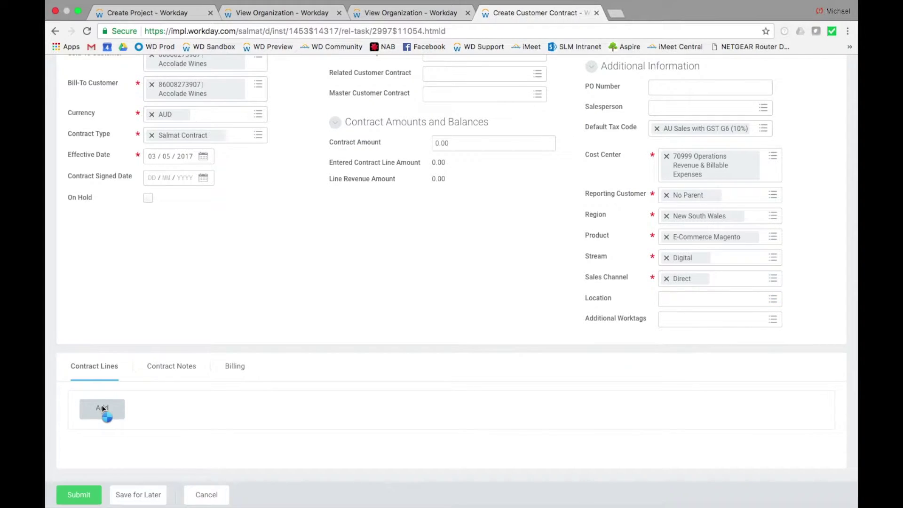
scroll(272, 419, "down", 3)
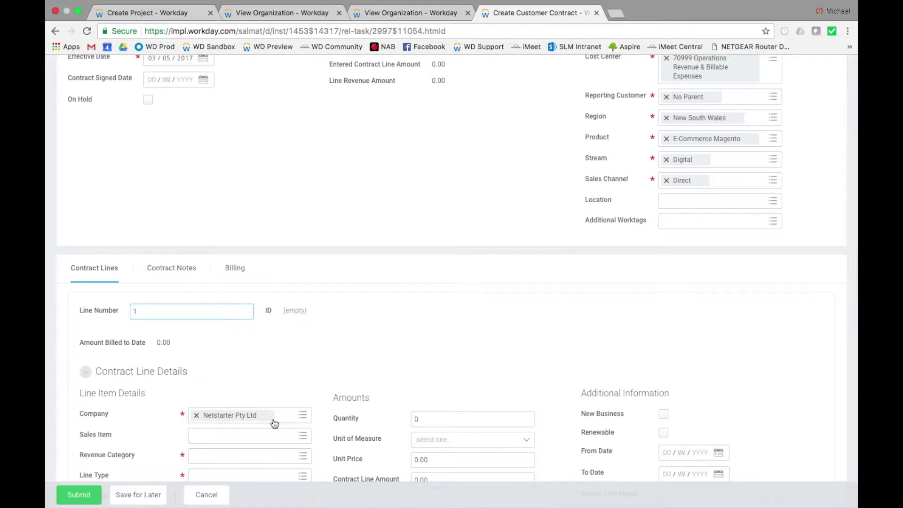
scroll(313, 420, "down", 3)
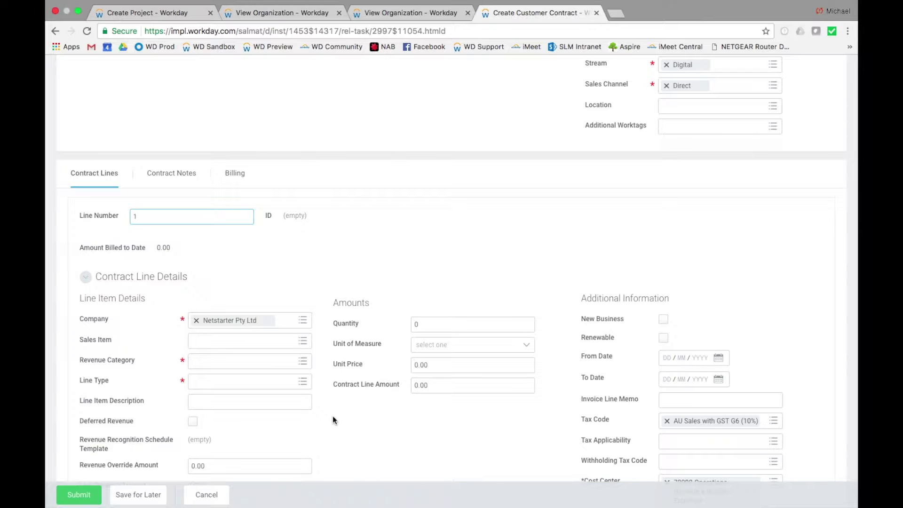
left_click(237, 339)
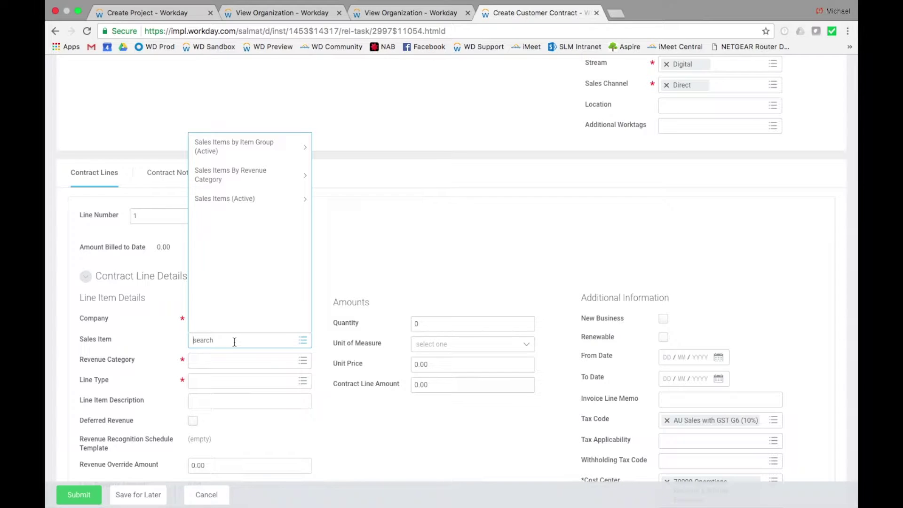
type("retain")
key("Tab")
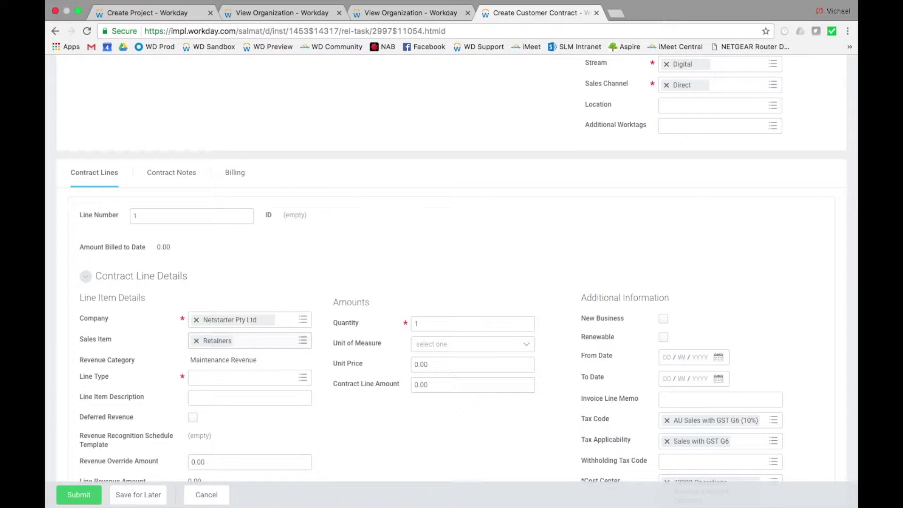
Set the line type to Fixed Fee Project and enter the line item description "This will appear on the invioice".
left_click(234, 382)
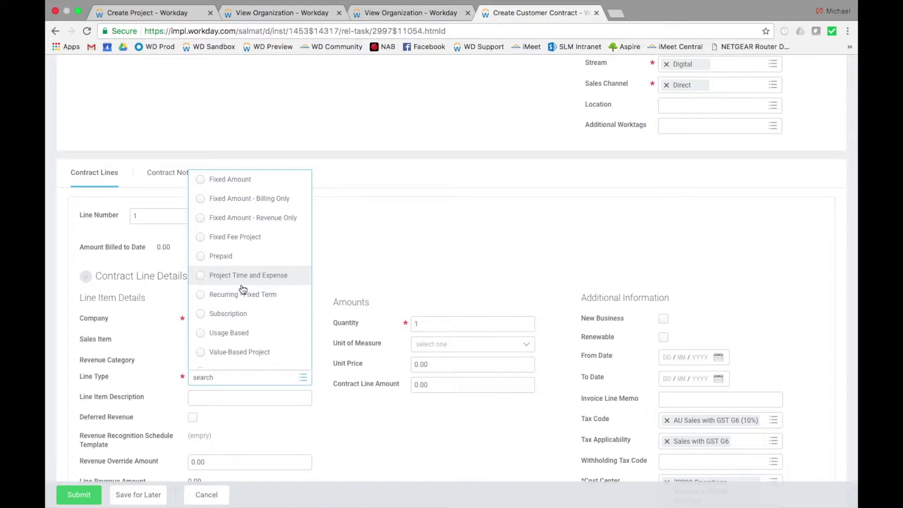
left_click(239, 243)
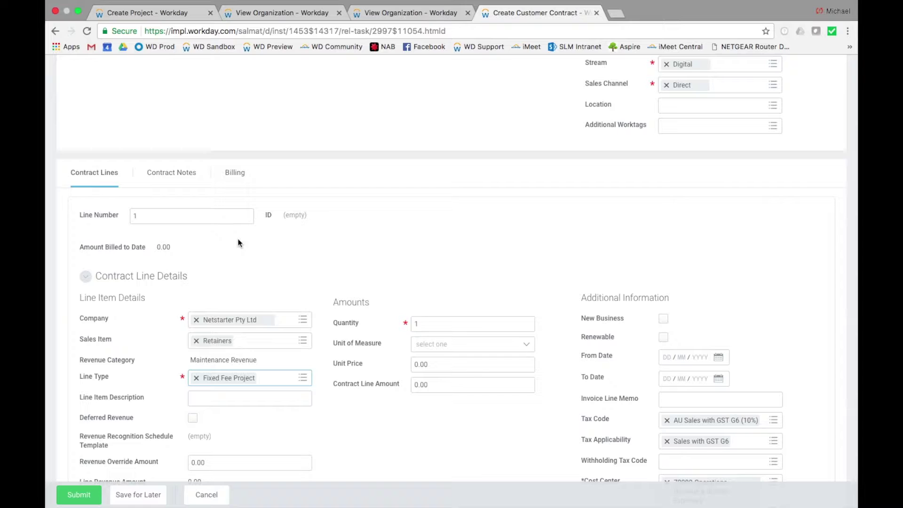
left_click(254, 402)
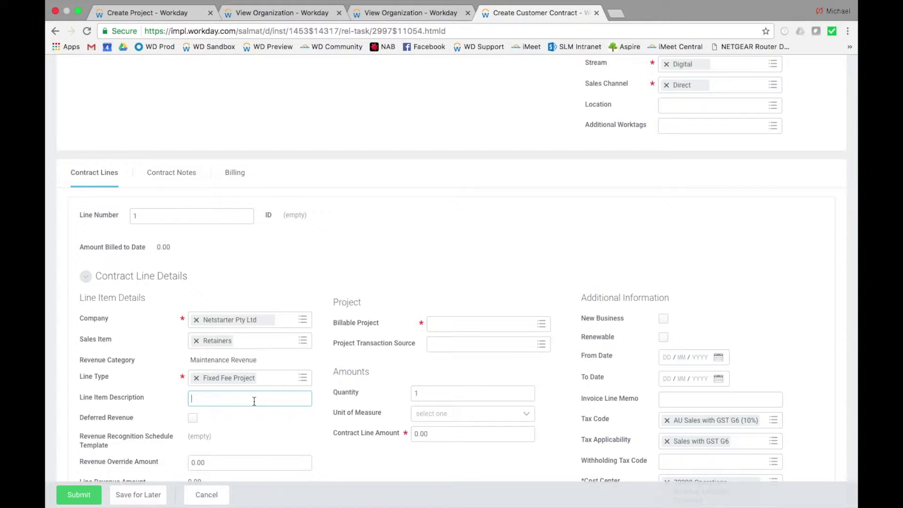
type("This will appear on the ino")
key("BackSpace")
type("vi")
type("oice")
scroll(434, 373, "down", 1)
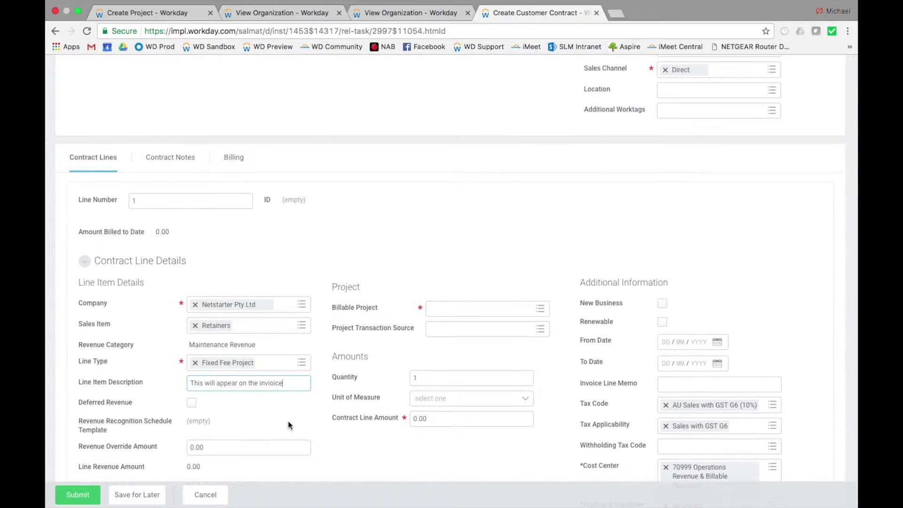
Assign Test for NS3 as the contract line's billable project.
left_click(468, 309)
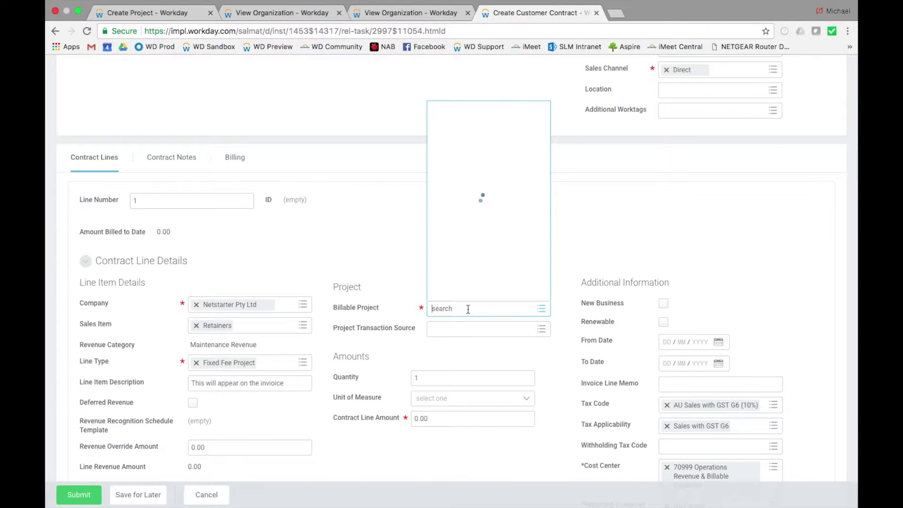
type("test for")
key("Return")
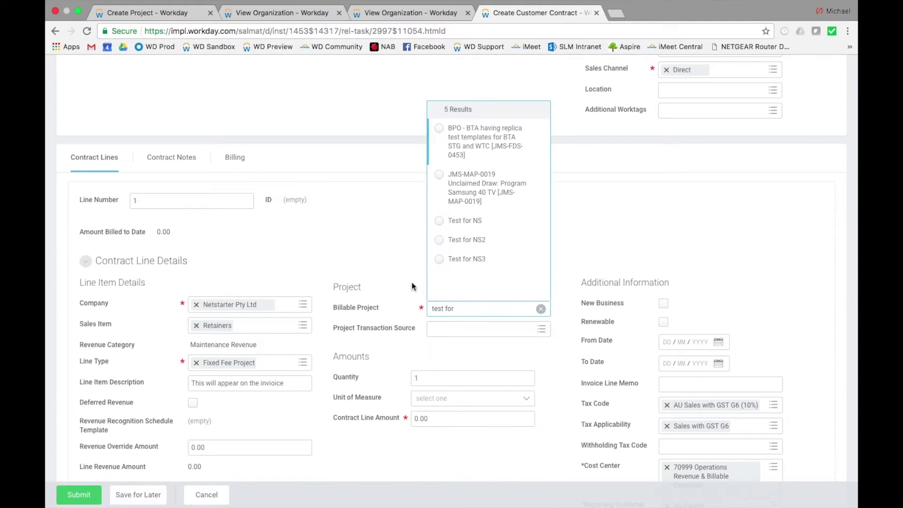
left_click(439, 259)
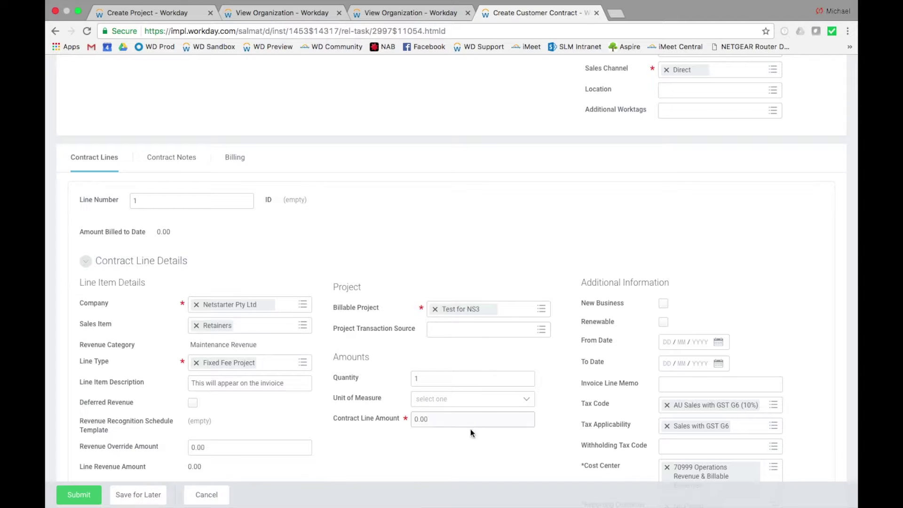
Set the contract line amount to 1,200.00.
left_click(451, 422)
key("BackSpace")
key("BackSpace")
key("BackSpace")
key("BackSpace")
type("1")
type("12")
key("BackSpace")
key("BackSpace")
type("200")
Mark the contract line as renewable and set its From Date to 01/05/2017.
left_click(667, 328)
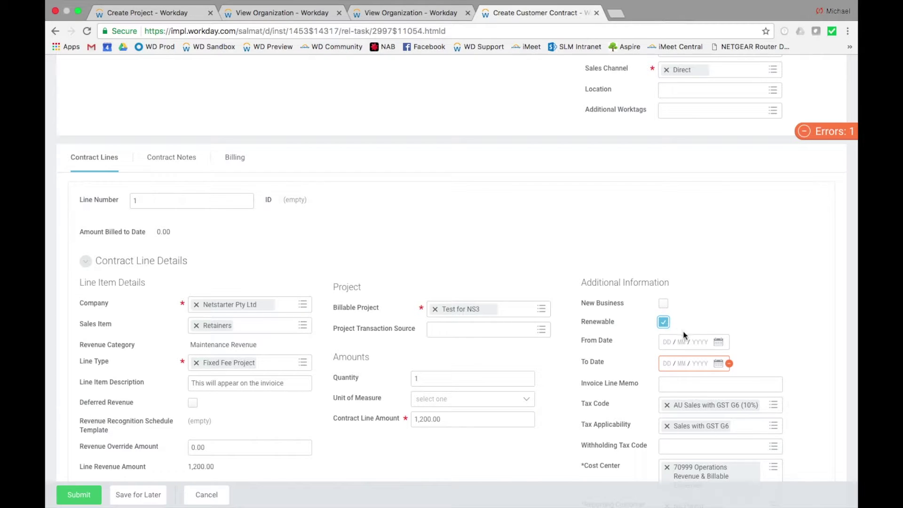
left_click(719, 343)
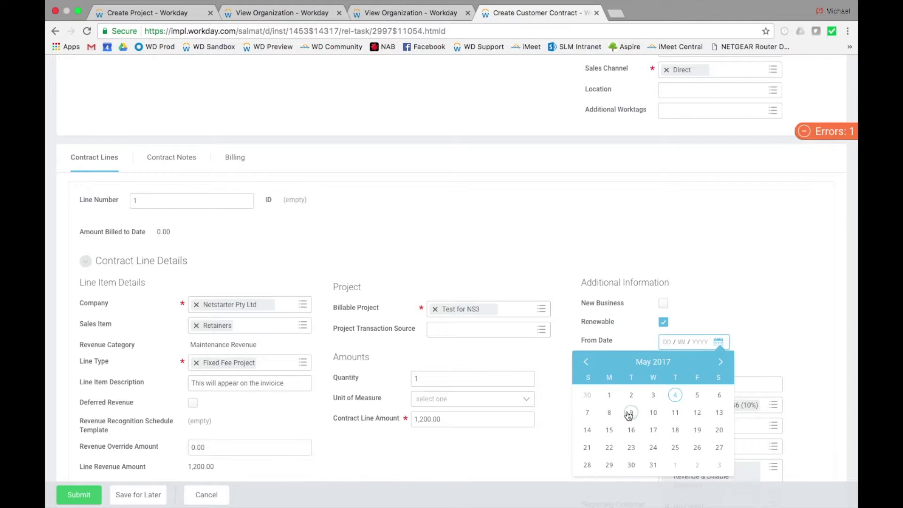
left_click(609, 396)
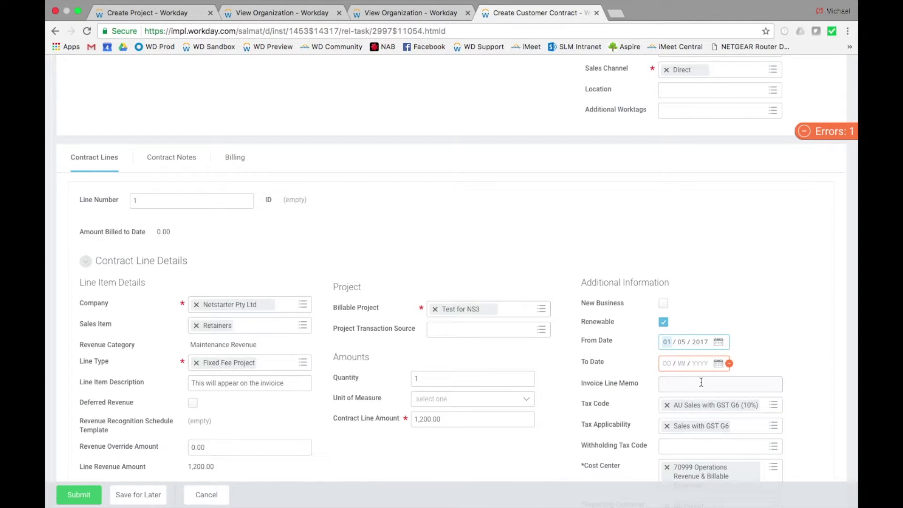
Set the contract line's To Date to 30/04/2018.
left_click(718, 364)
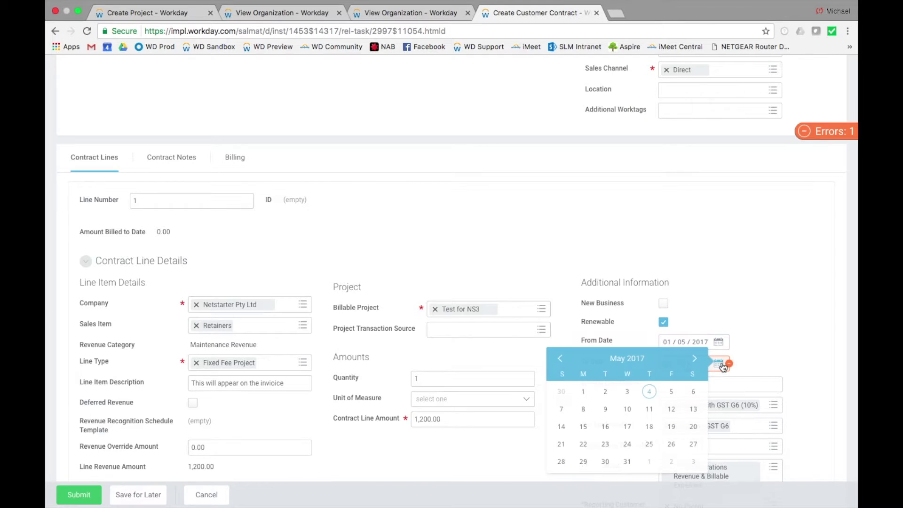
left_click(694, 359)
left_click(694, 359)
left_click(694, 359)
left_click(695, 359)
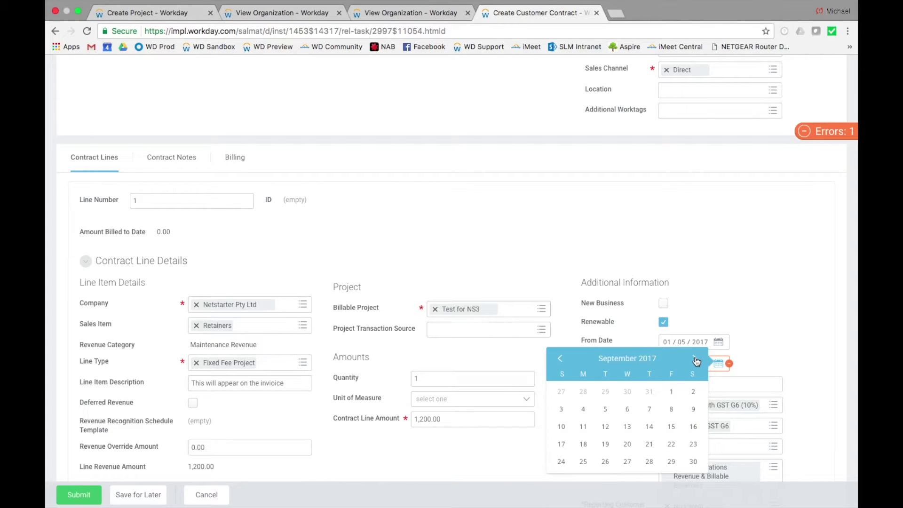
left_click(695, 359)
left_click(696, 360)
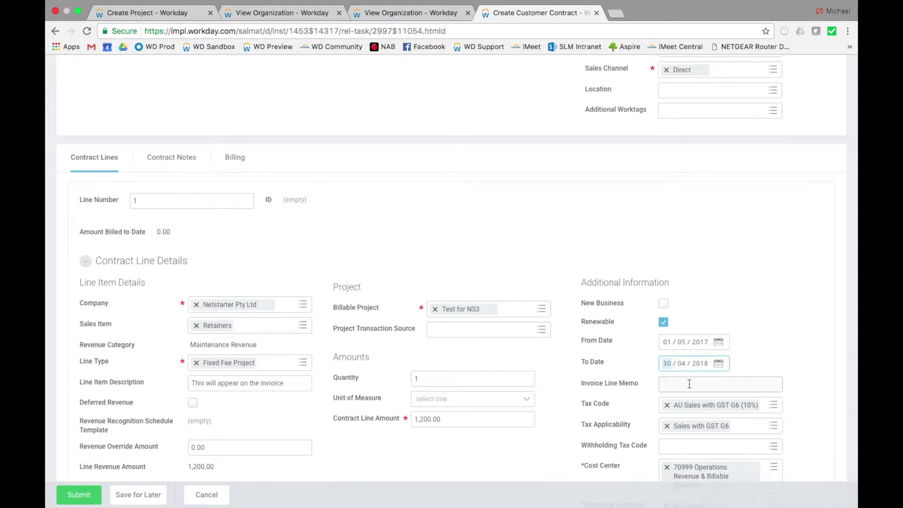
Enter "Accolade Wines" as the contract line's invoice line memo.
left_click(689, 384)
scroll(775, 337, "down", 2)
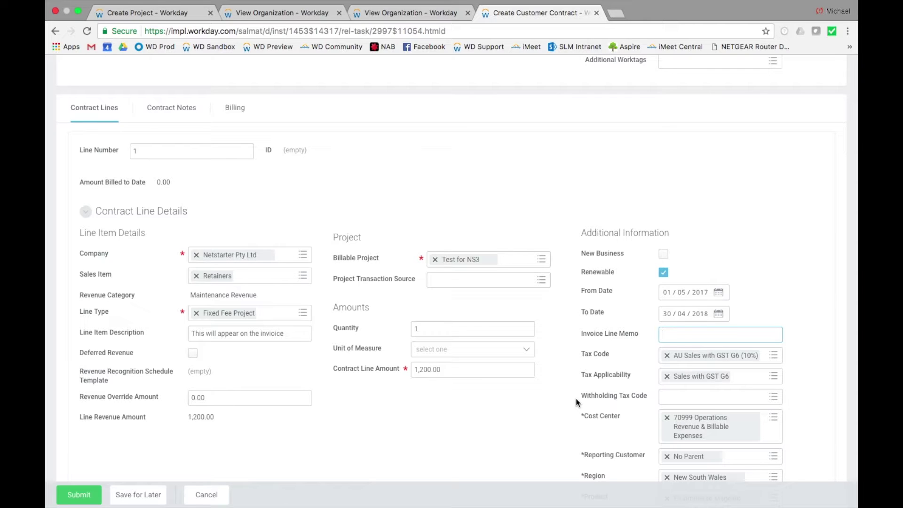
type("Accolade Wines")
Set the overall contract amount in the contract header to 1200.
scroll(538, 409, "up", 5)
scroll(539, 413, "up", 1)
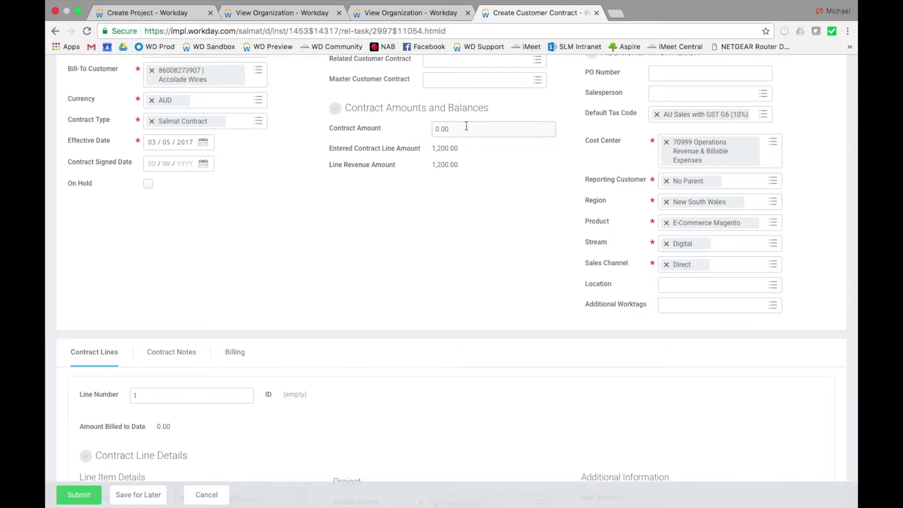
left_click_drag(466, 126, 419, 125)
type("1200")
left_click(474, 165)
Submit the customer contract and close the submission page to return to the customer's contracts.
scroll(474, 165, "down", 3)
scroll(474, 165, "down", 10)
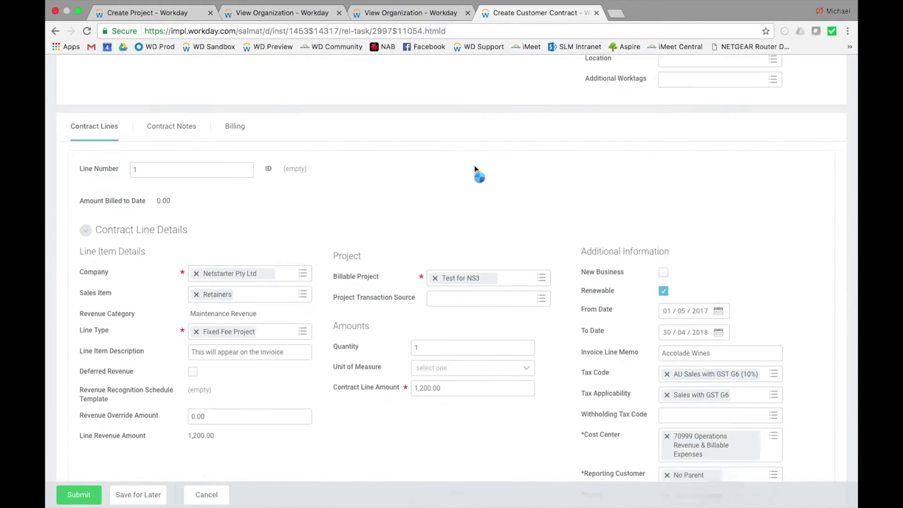
scroll(474, 165, "down", 2)
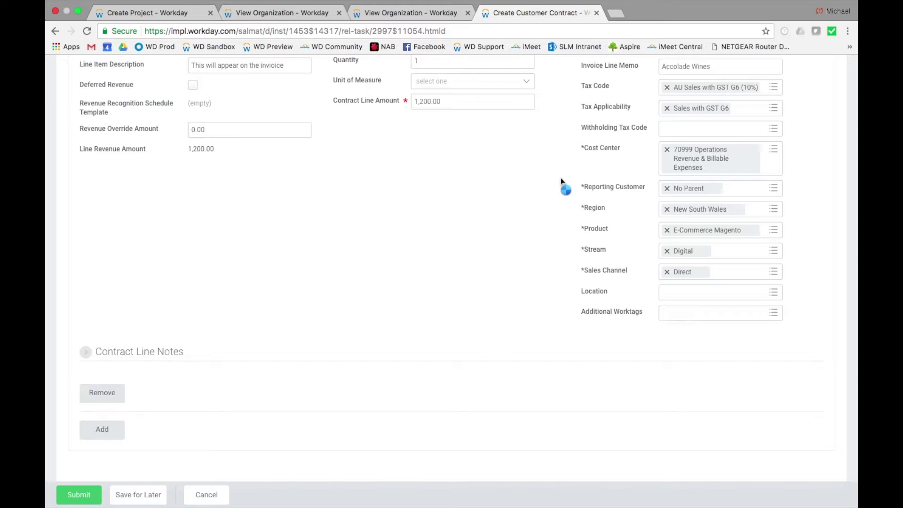
left_click(81, 496)
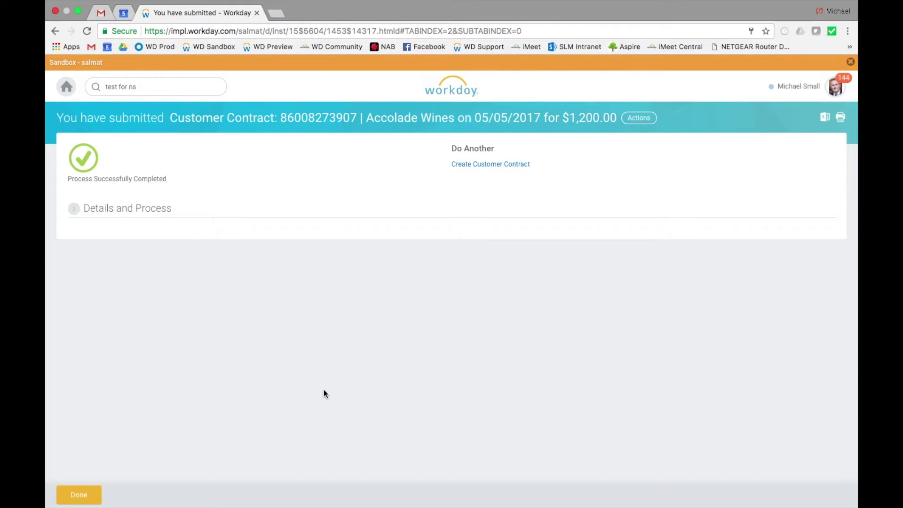
left_click(77, 500)
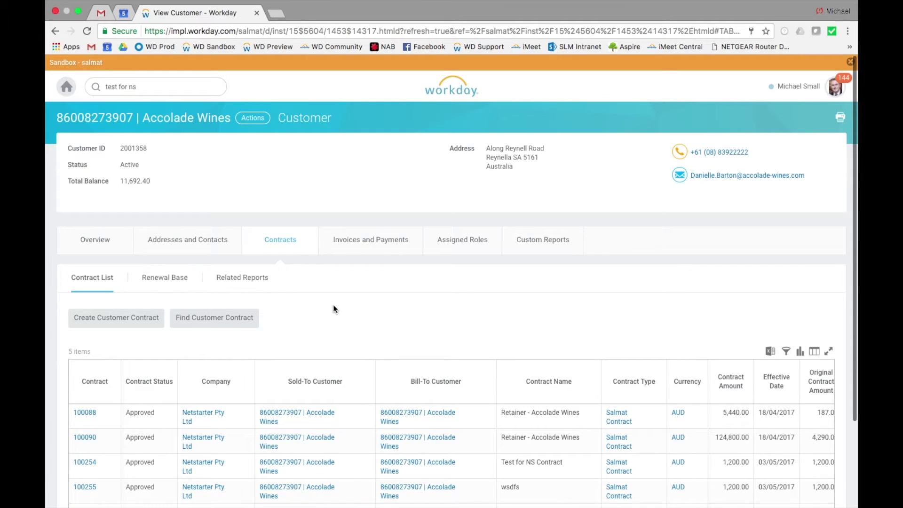
Open the customer contract named Test for NS from the Accolade Wines contract list and bring up its line summary.
scroll(333, 306, "down", 3)
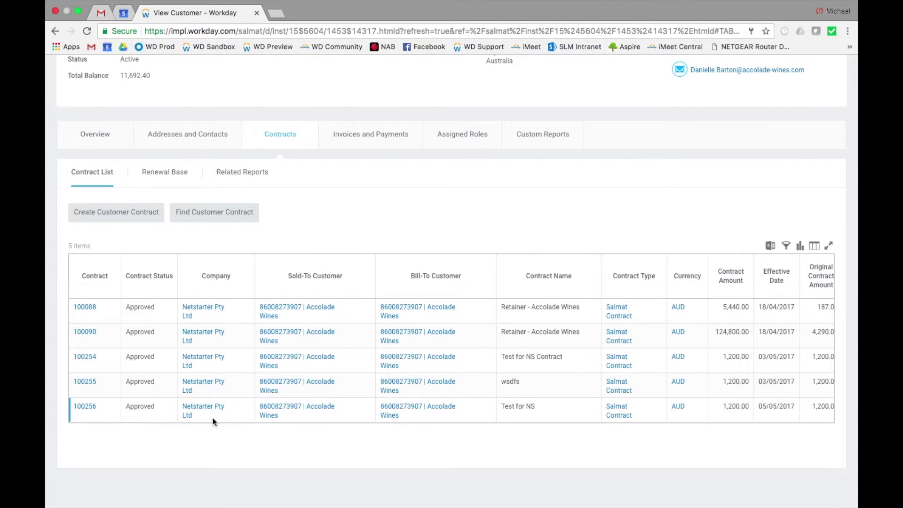
left_click(85, 407)
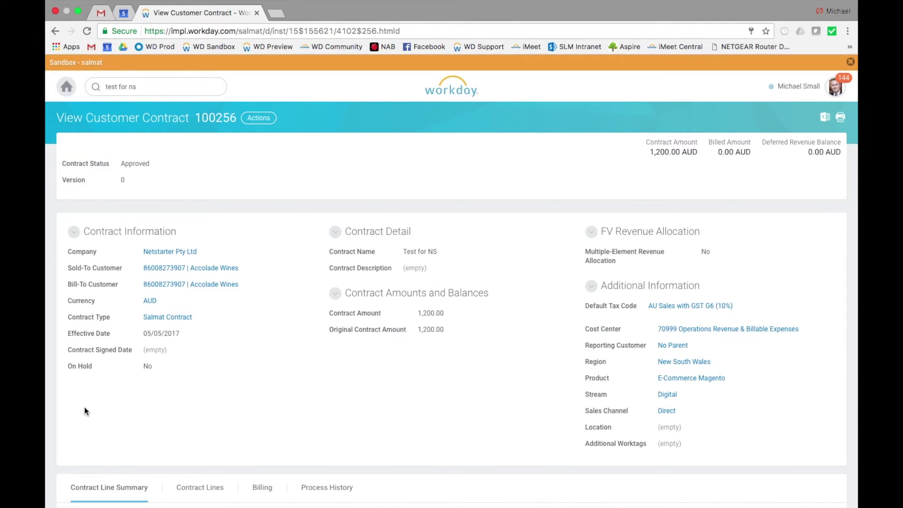
scroll(84, 408, "down", 5)
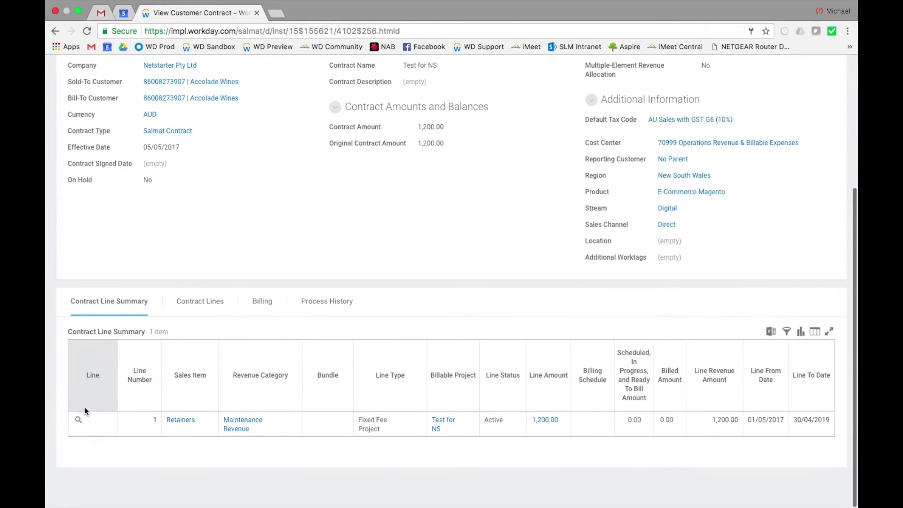
Start a new billing schedule from the Retainers contract line.
mouse_move(89, 424)
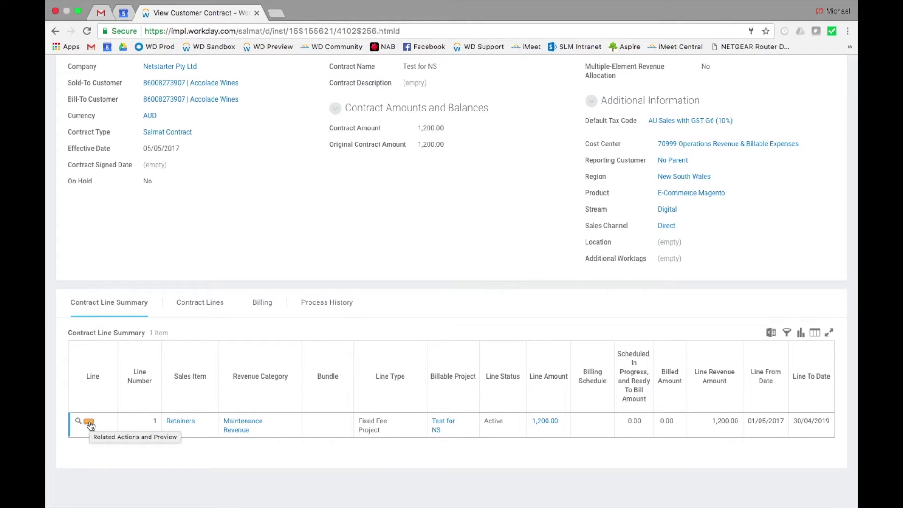
left_click(89, 423)
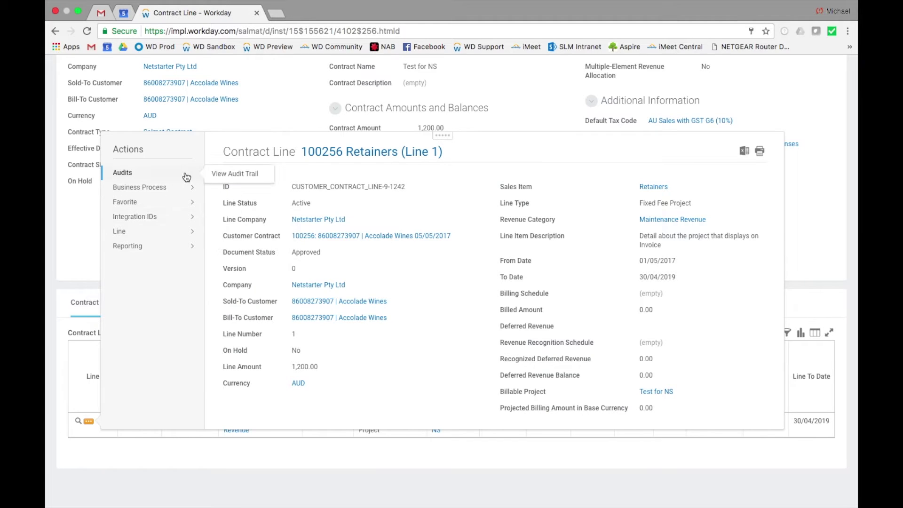
mouse_move(185, 203)
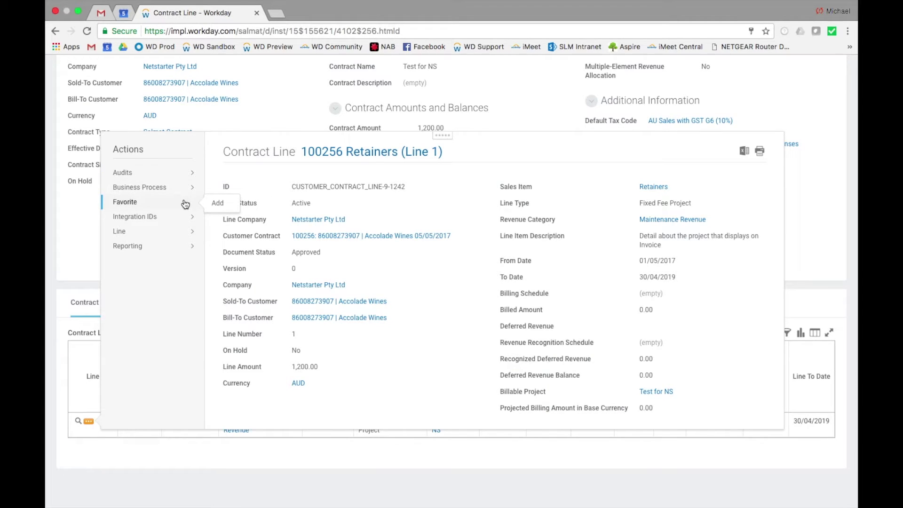
mouse_move(186, 233)
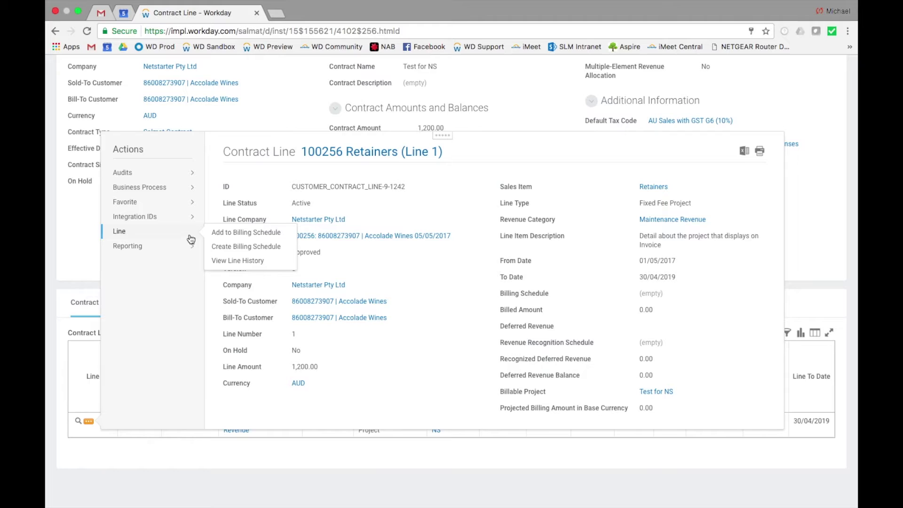
left_click(238, 249)
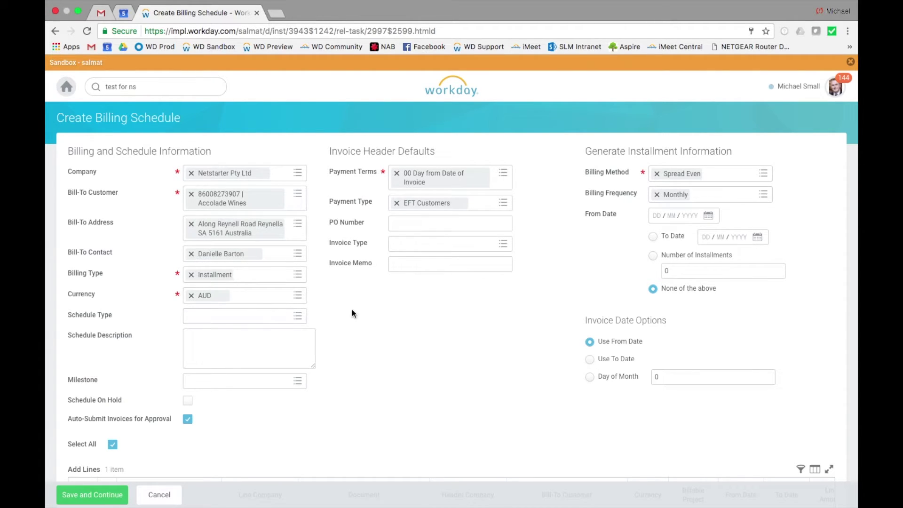
Set the billing schedule's invoice type to Standard Remittance and its From Date to 01/05/2017.
left_click(471, 247)
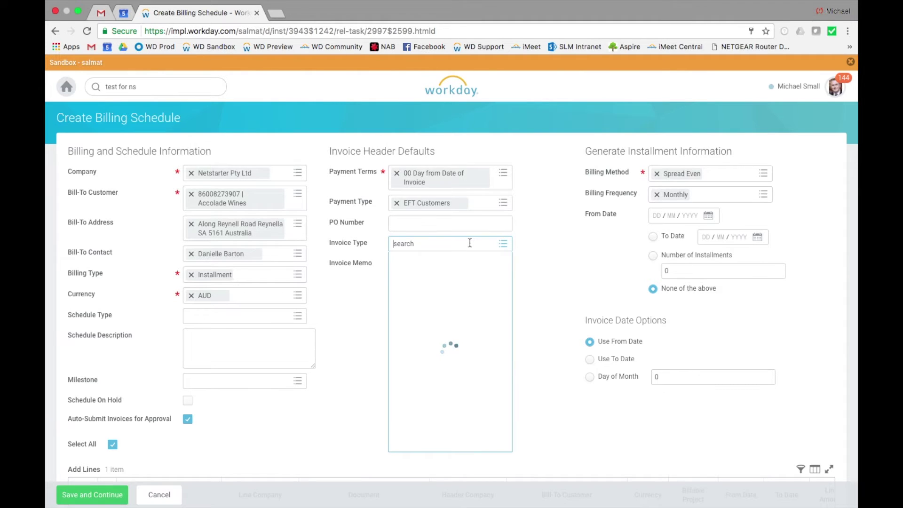
left_click(451, 313)
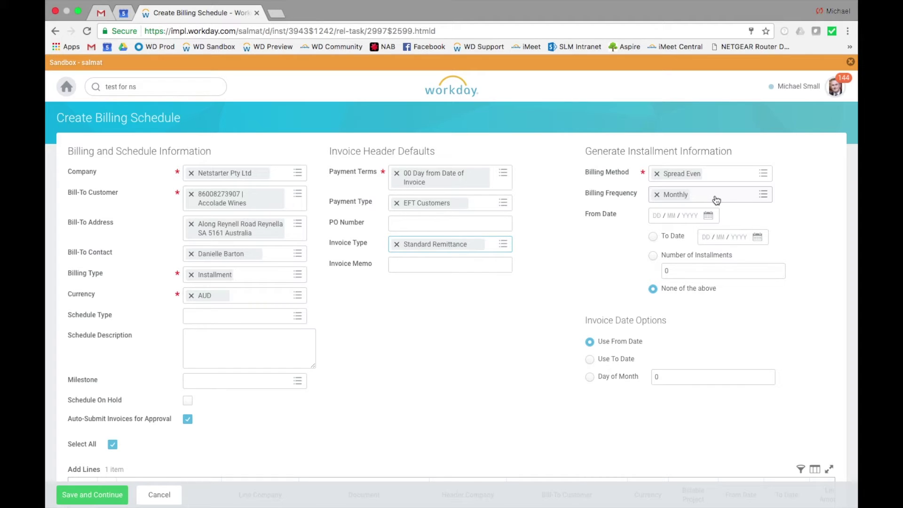
left_click(707, 217)
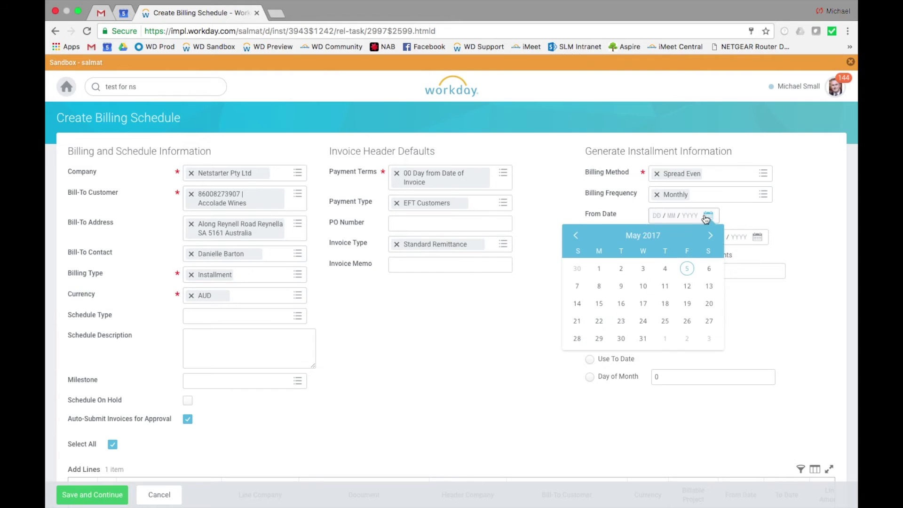
left_click(599, 268)
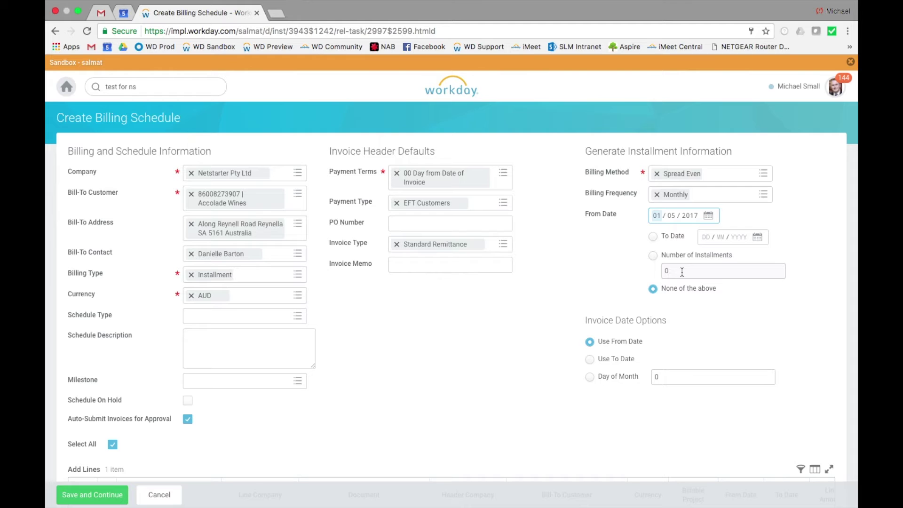
Base the billing schedule on 12 installments and save it to continue.
left_click(654, 256)
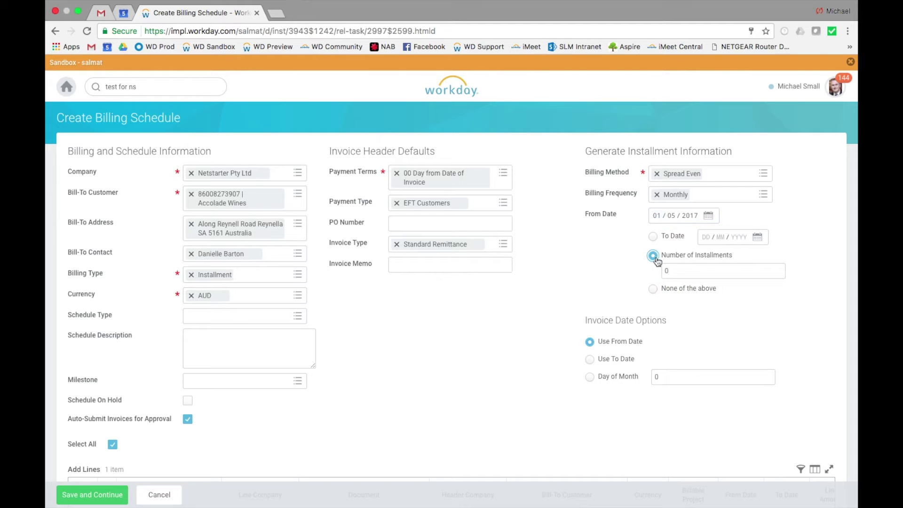
left_click(659, 274)
type("12")
scroll(532, 289, "down", 2)
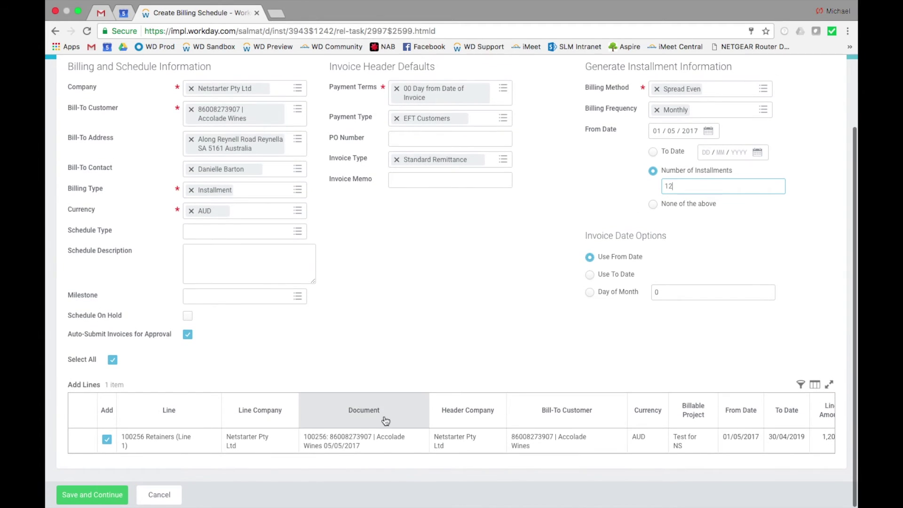
left_click(104, 494)
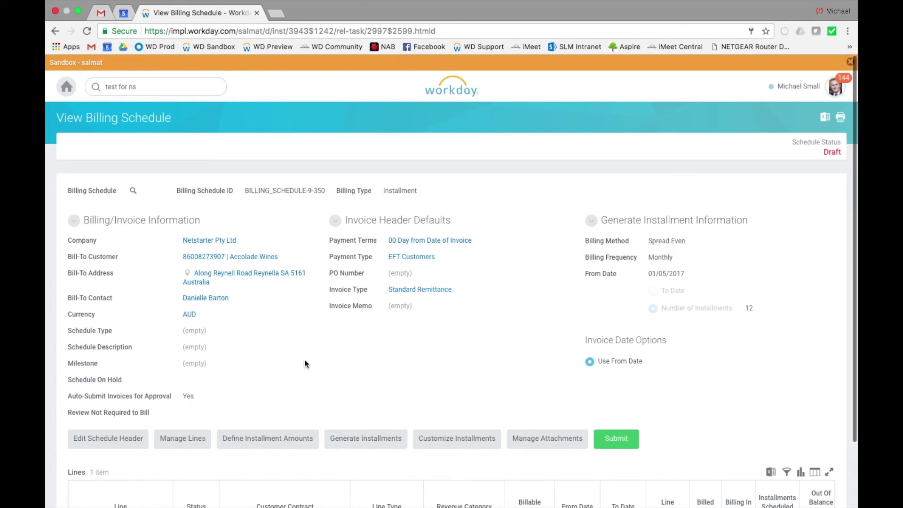
Generate the billing schedule's monthly installments, review the proposed dates and amounts, and accept them.
scroll(337, 362, "down", 2)
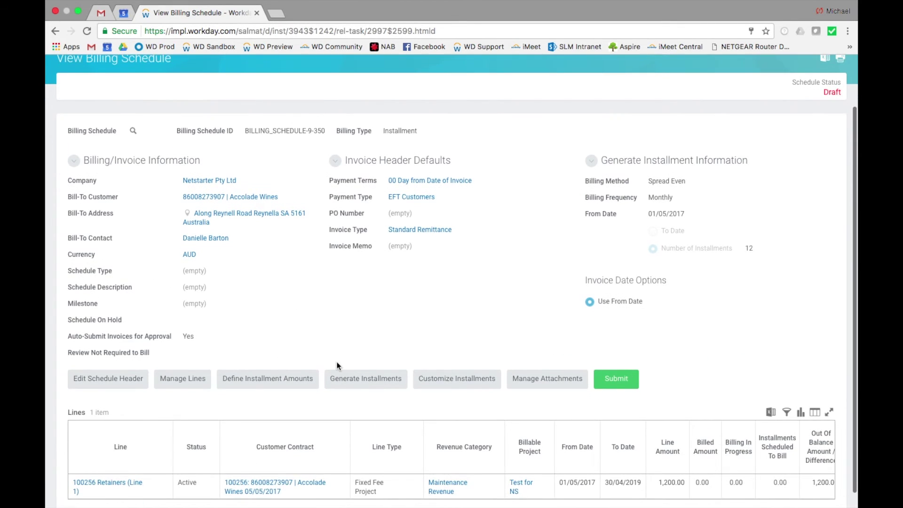
left_click(363, 385)
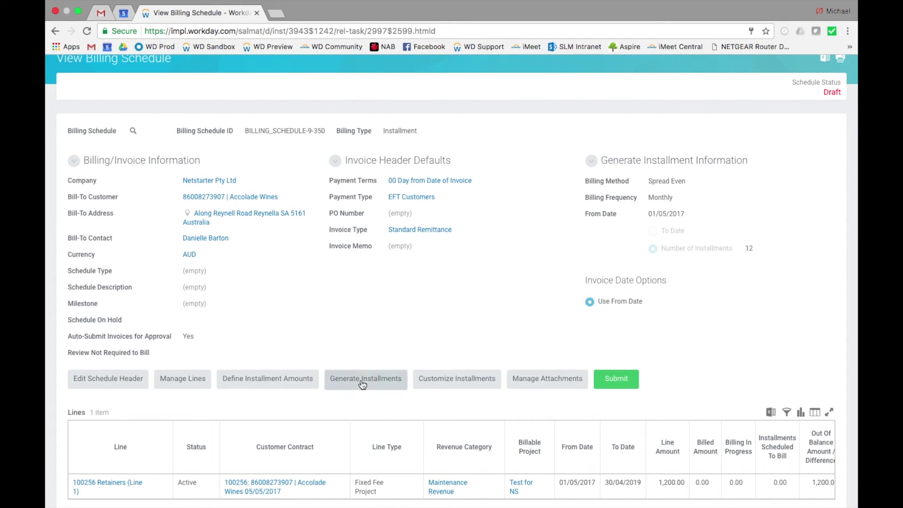
scroll(360, 379, "down", 5)
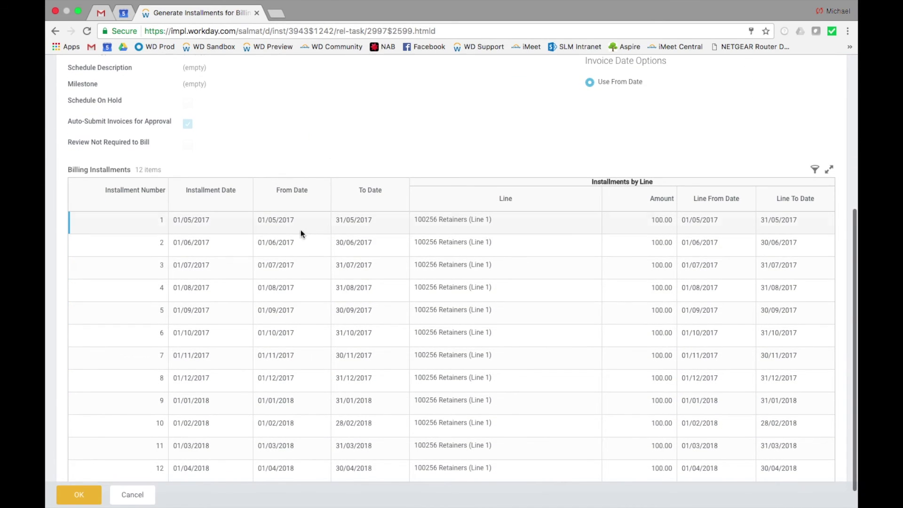
scroll(347, 292, "down", 1)
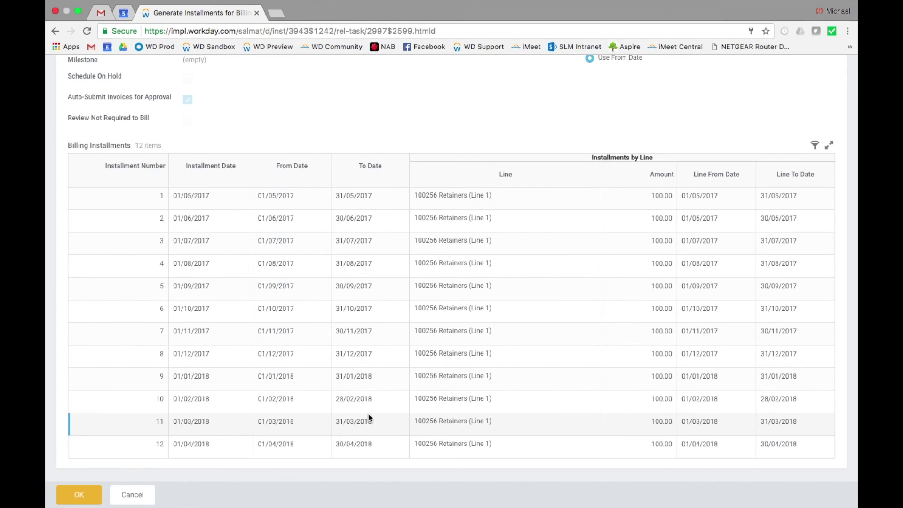
scroll(368, 415, "up", 6)
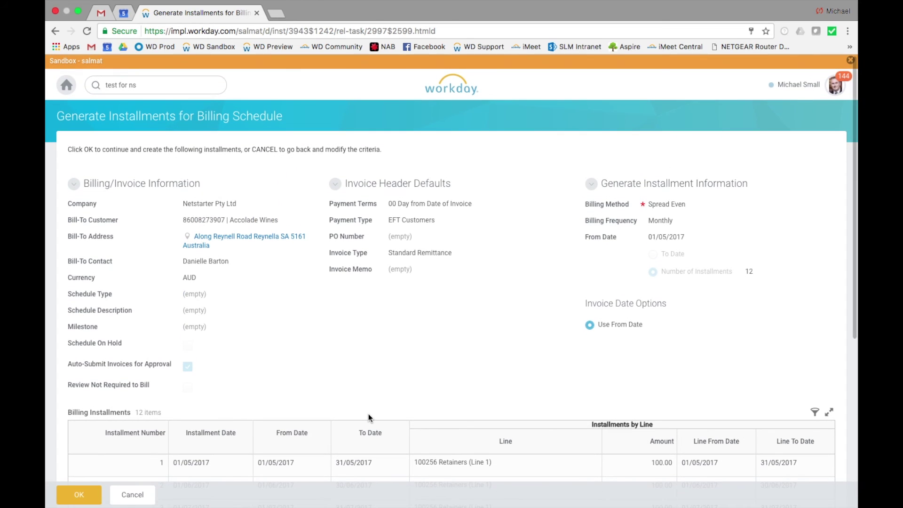
left_click(85, 497)
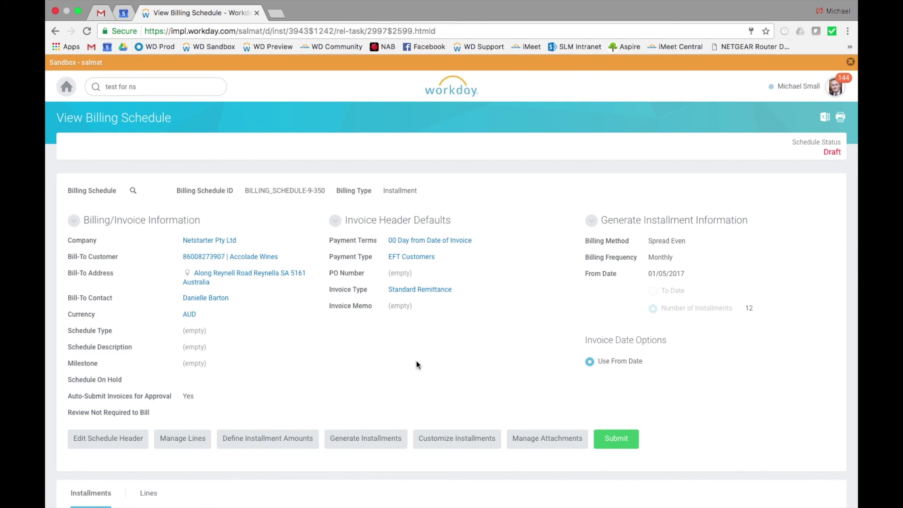
Submit the billing schedule, confirm the submission and close the completion page.
left_click(618, 440)
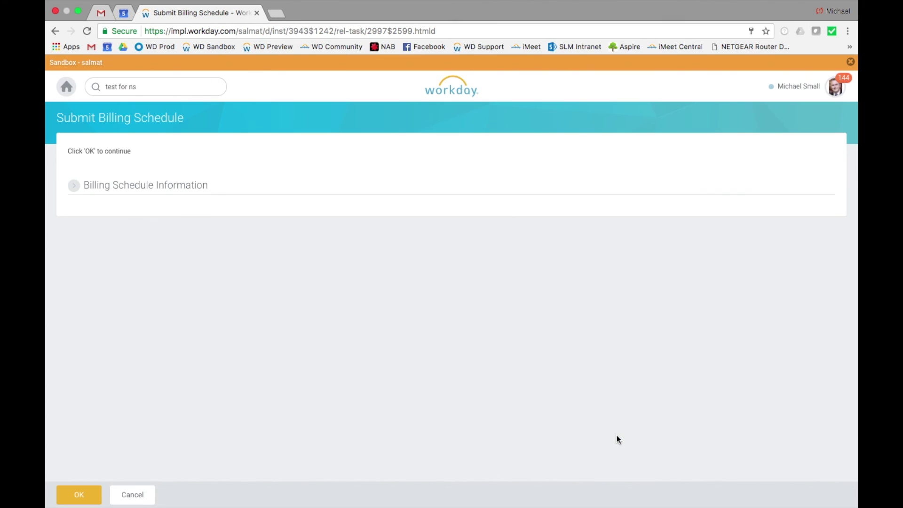
left_click(76, 495)
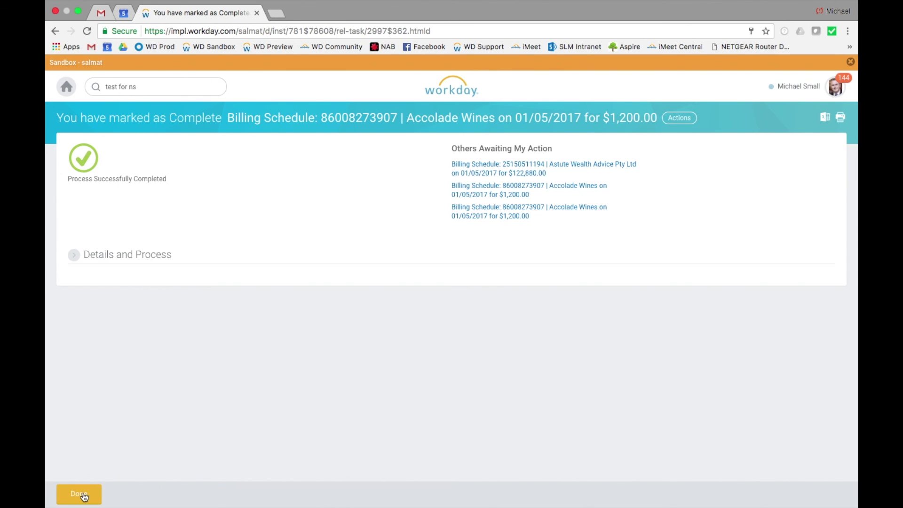
left_click(78, 497)
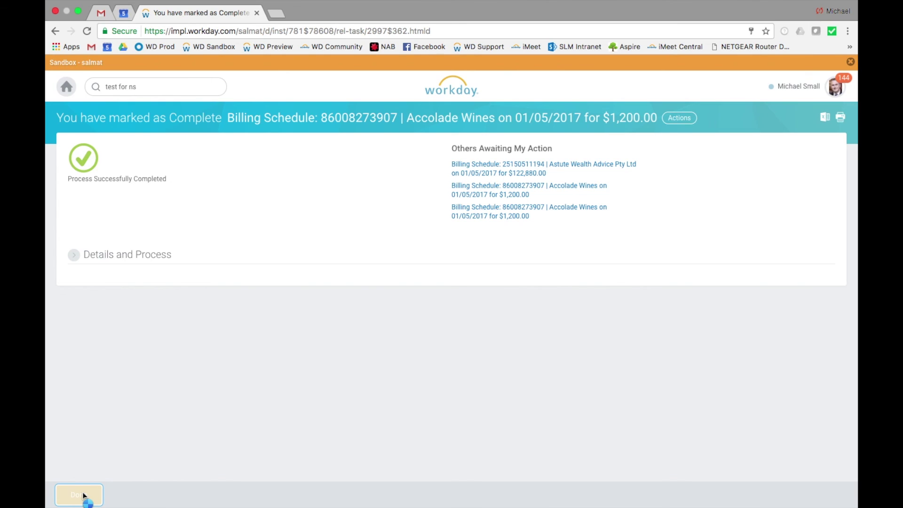